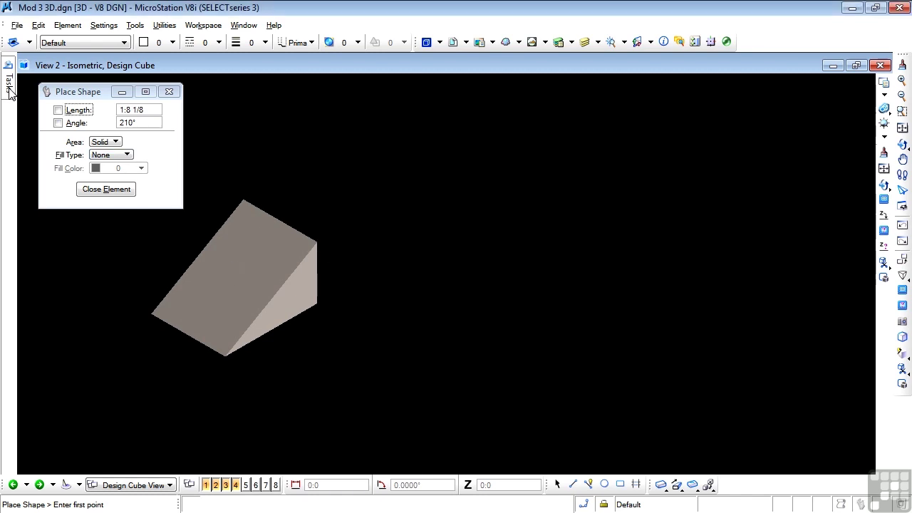
Step: Place the new shape's first corner right of the wedge and its second corner on a 30° edge
mouse_move(9, 92)
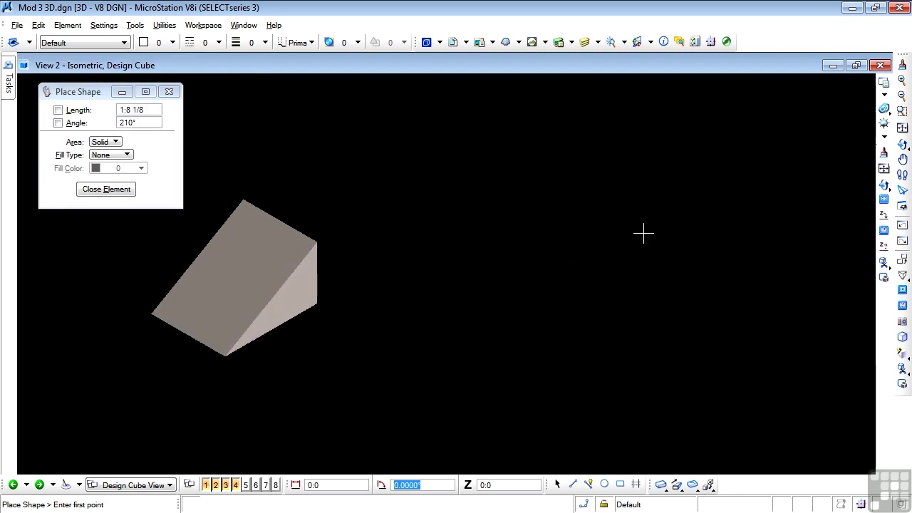
left_click(474, 319)
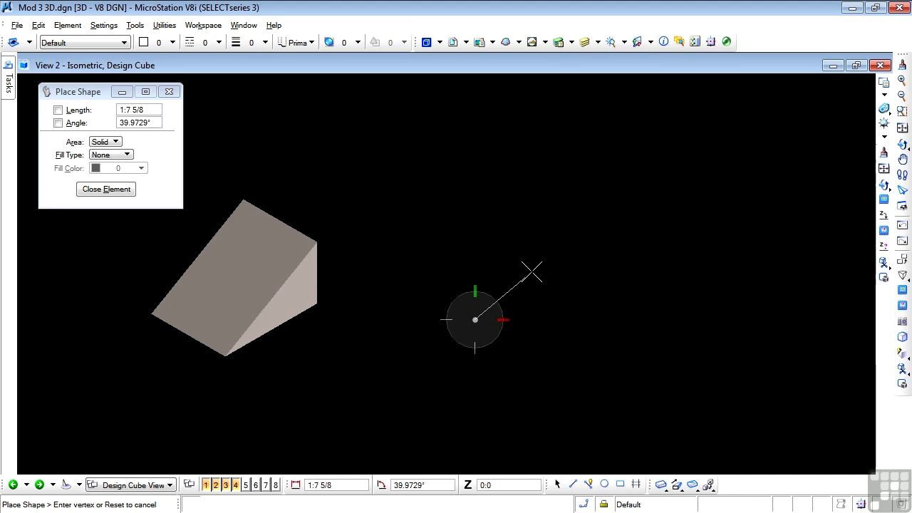
key("e")
key("e")
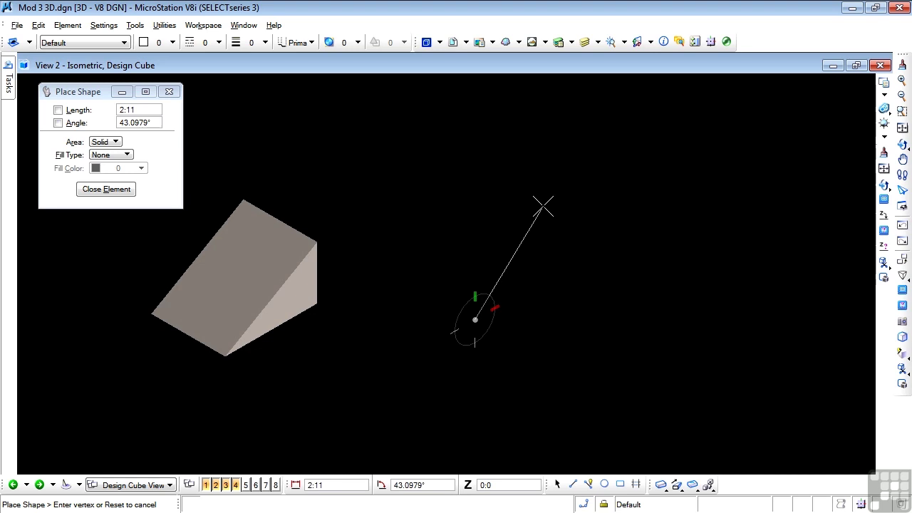
key("z")
key("a")
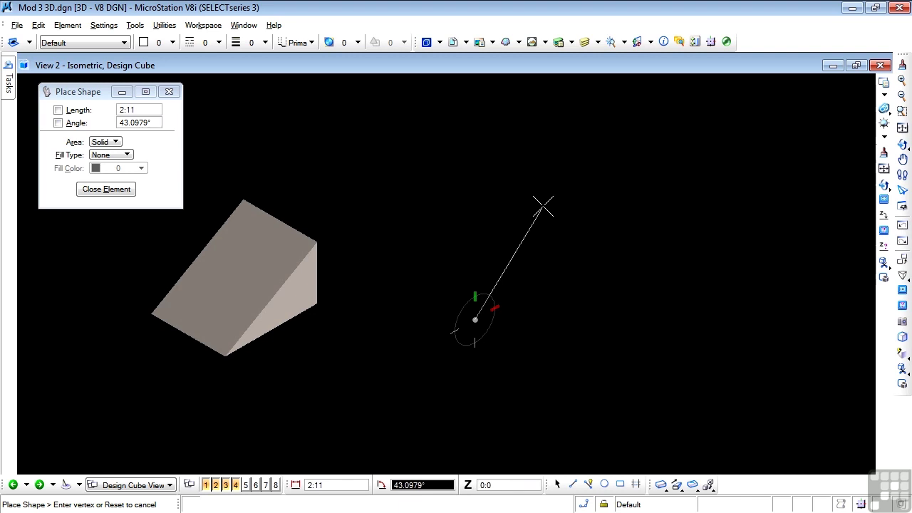
type("30")
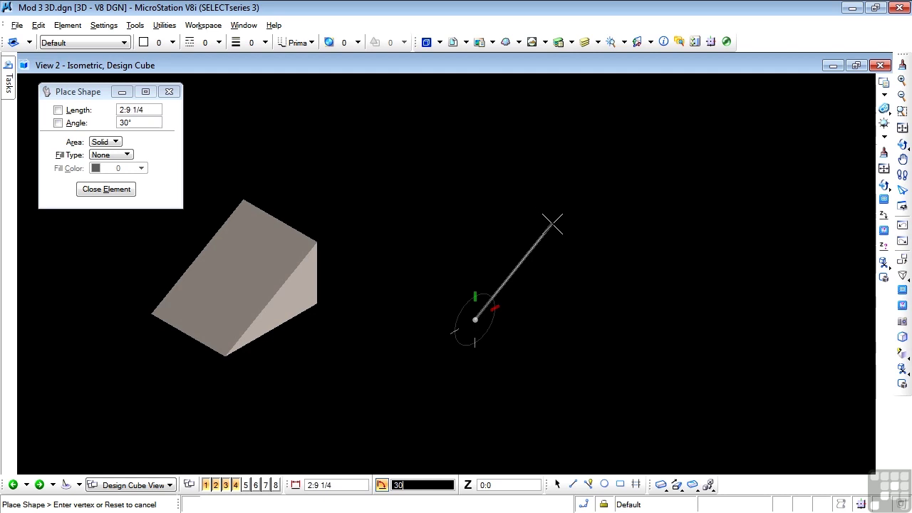
left_click(552, 224)
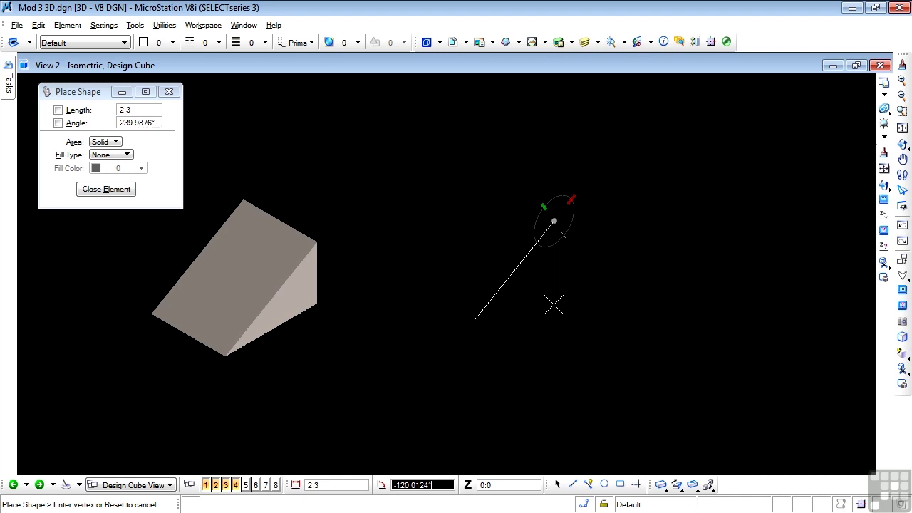
Step: Lock the next edge vertical at -90° and close the triangle at its starting corner
type("-90")
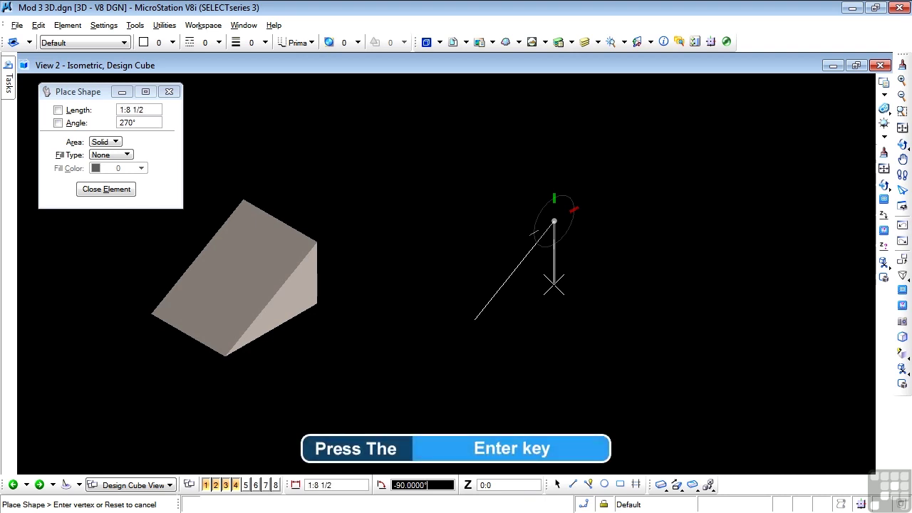
key("Return")
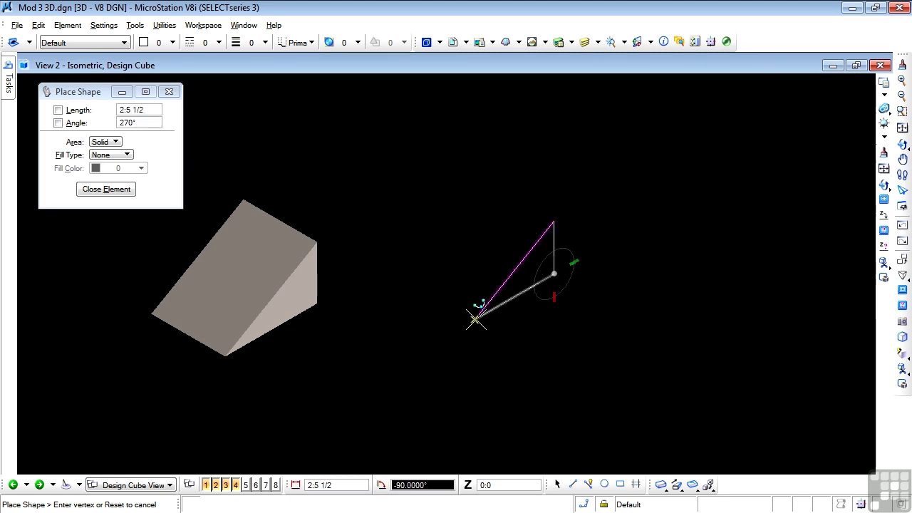
left_click(474, 322)
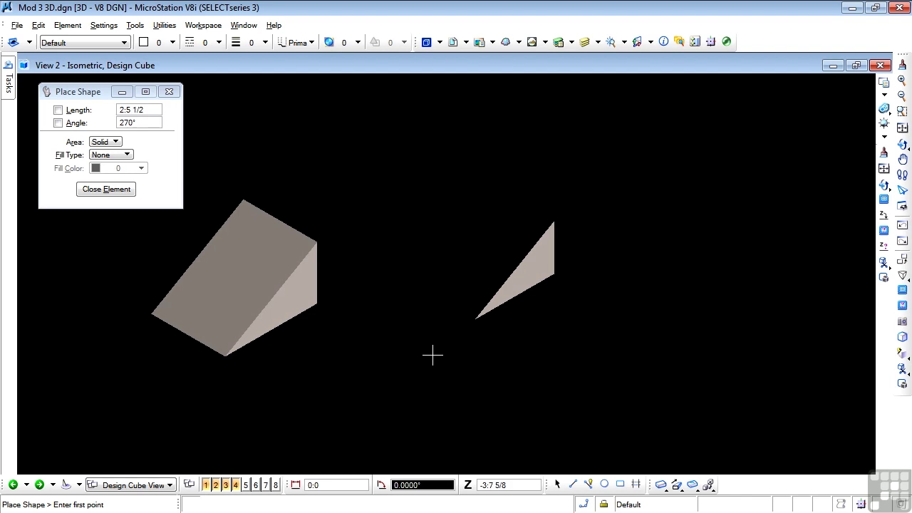
Step: Undo the triangle face and tile the Top, Isometric, Front and Right views across the window
key("ctrl+z")
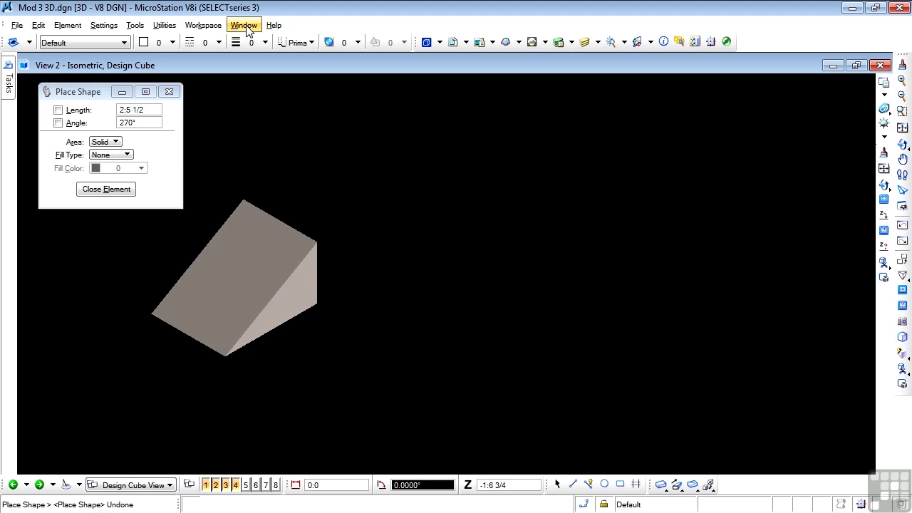
left_click(245, 26)
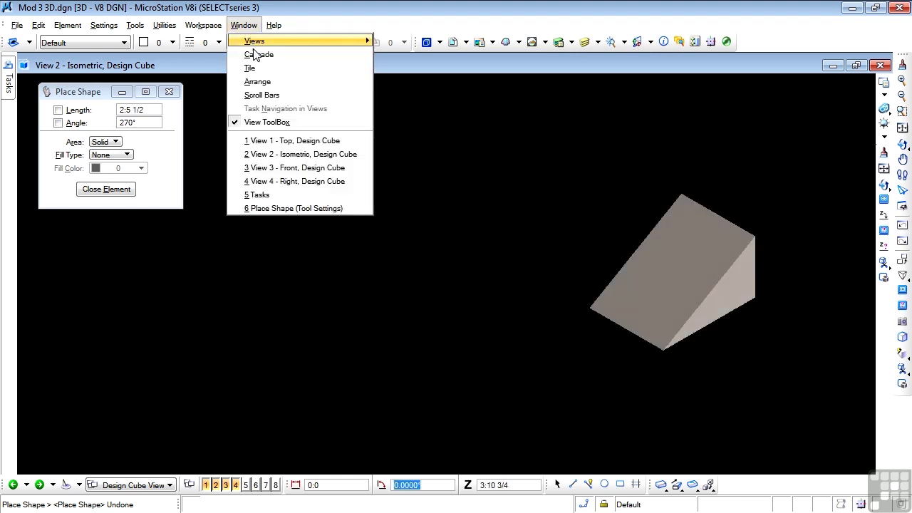
left_click(249, 68)
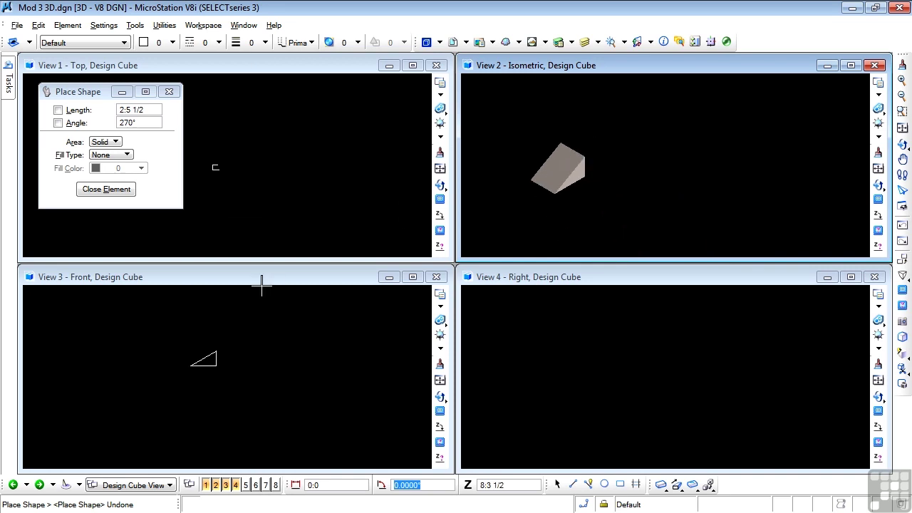
scroll(114, 367, "down", 1)
scroll(203, 359, "up", 3)
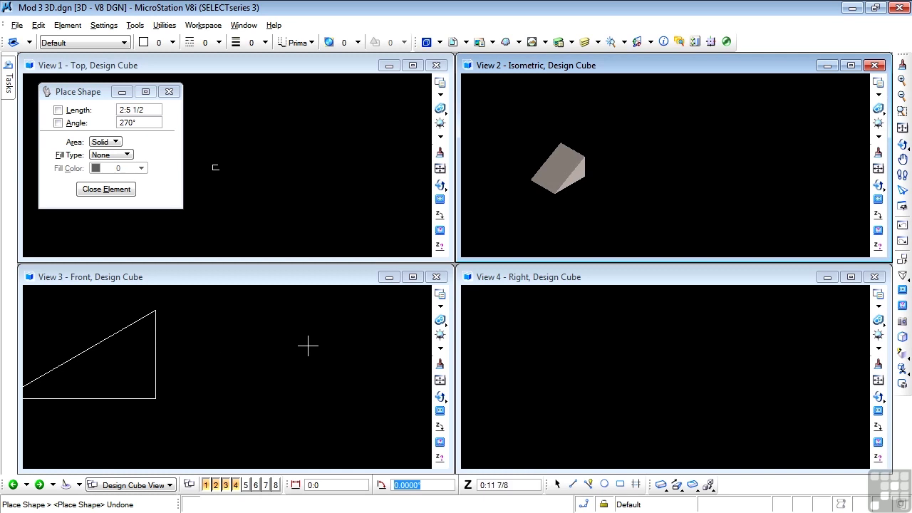
Step: Redraw the filled triangle in the front view with a 30° edge and a vertical edge, then close it
mouse_move(10, 78)
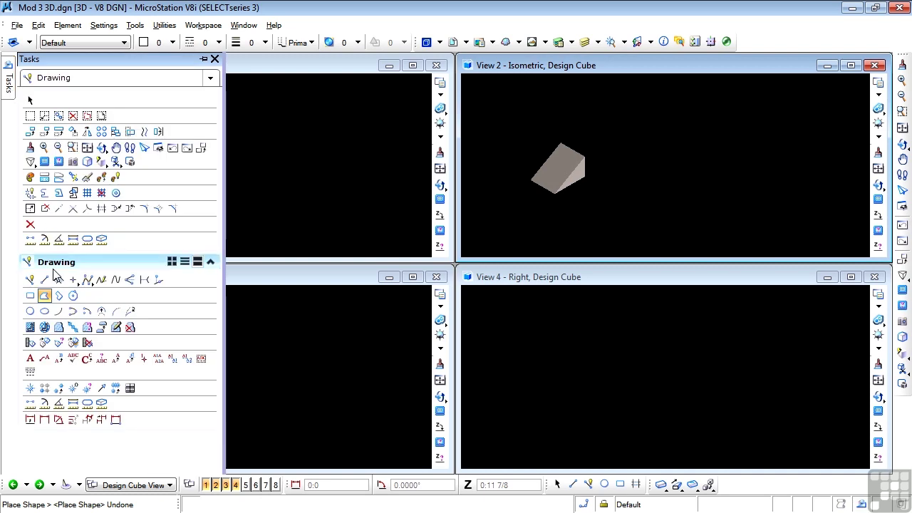
left_click(44, 295)
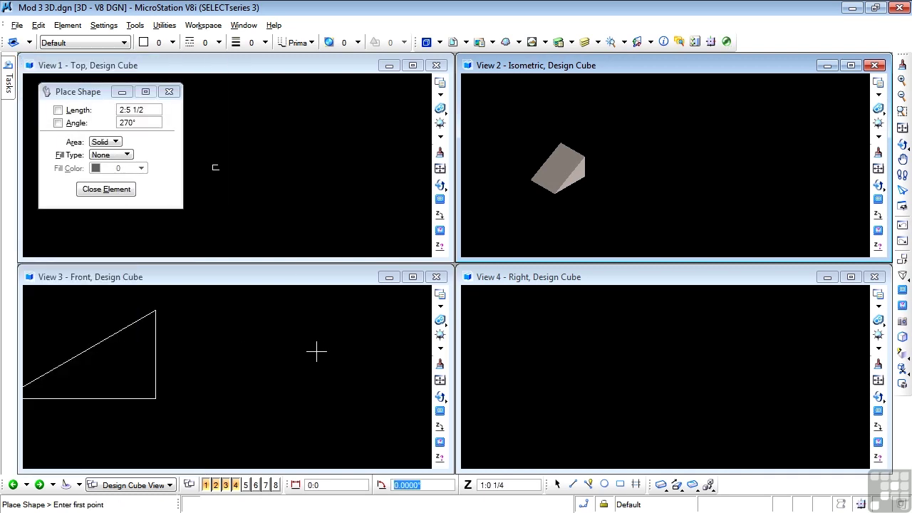
left_click(240, 397)
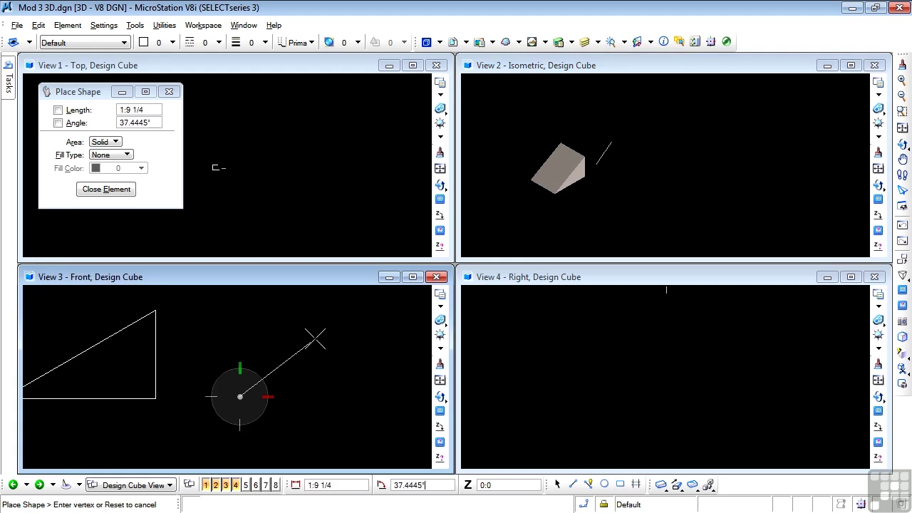
type("30")
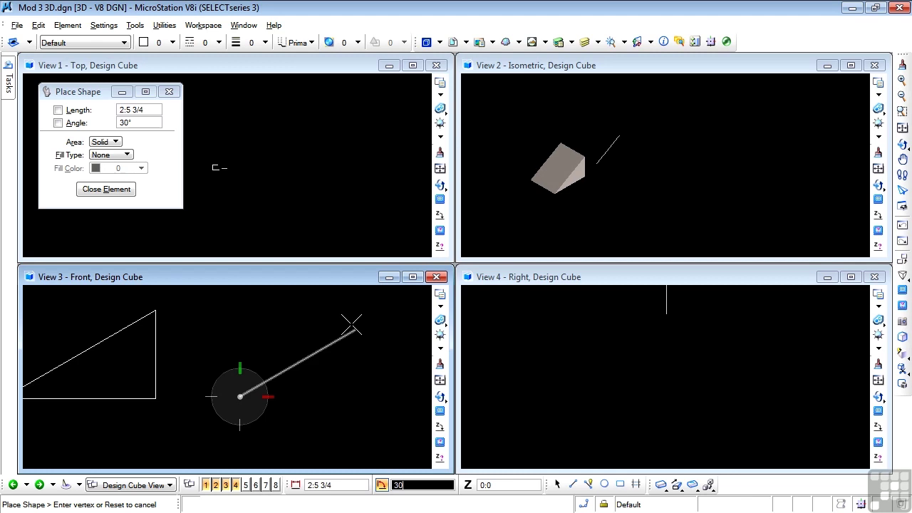
left_click(353, 327)
key("f")
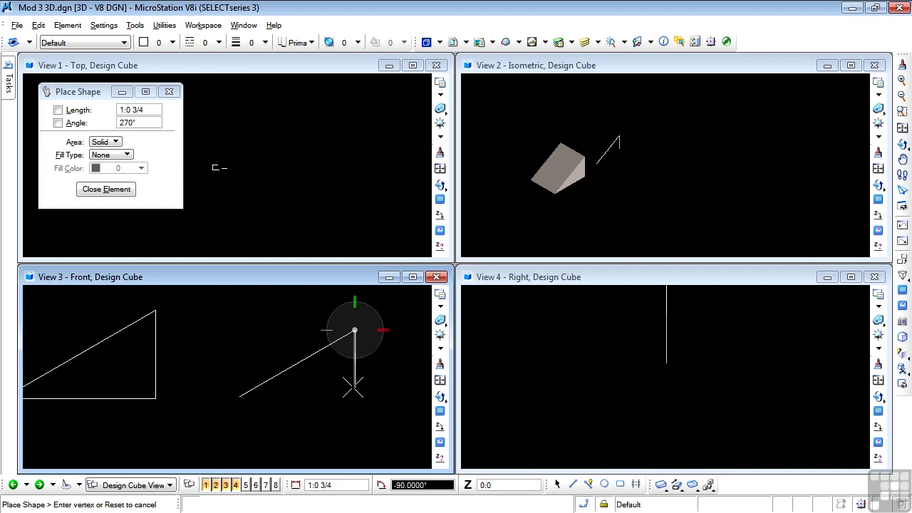
key("Return")
left_click(244, 396)
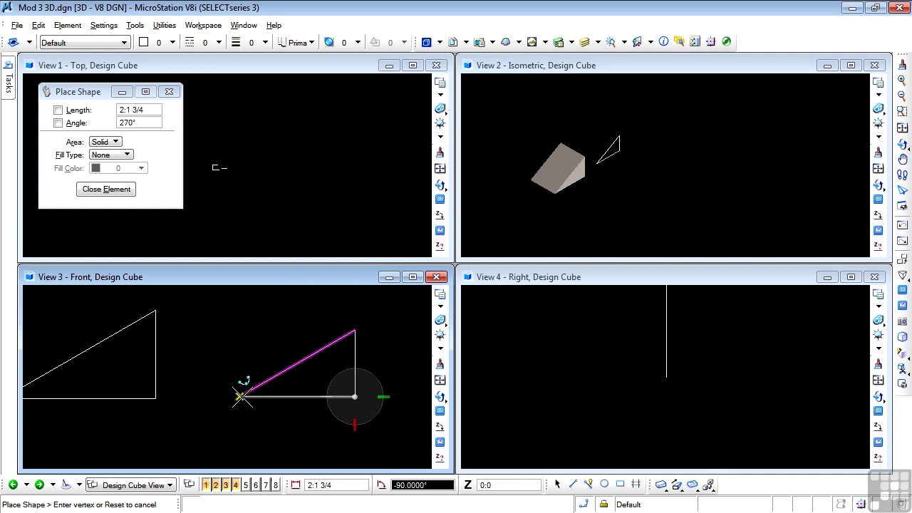
left_click(240, 397)
scroll(604, 142, "up", 5)
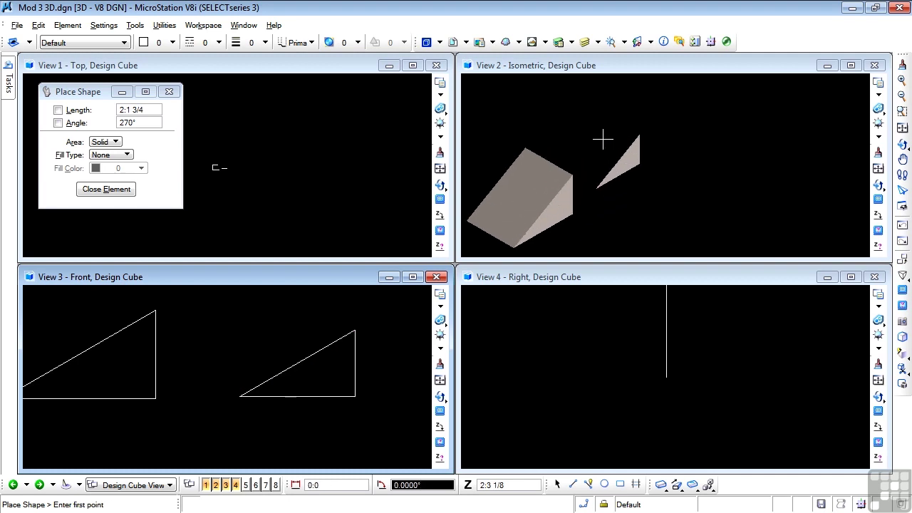
scroll(728, 131, "down", 1)
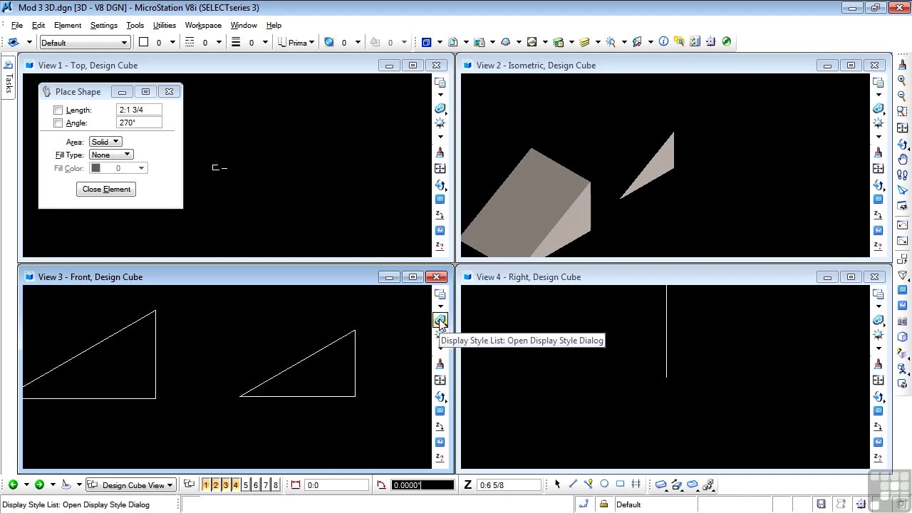
Step: Maximize the isometric view and drag the triangular face further right of the wedge
left_click(852, 67)
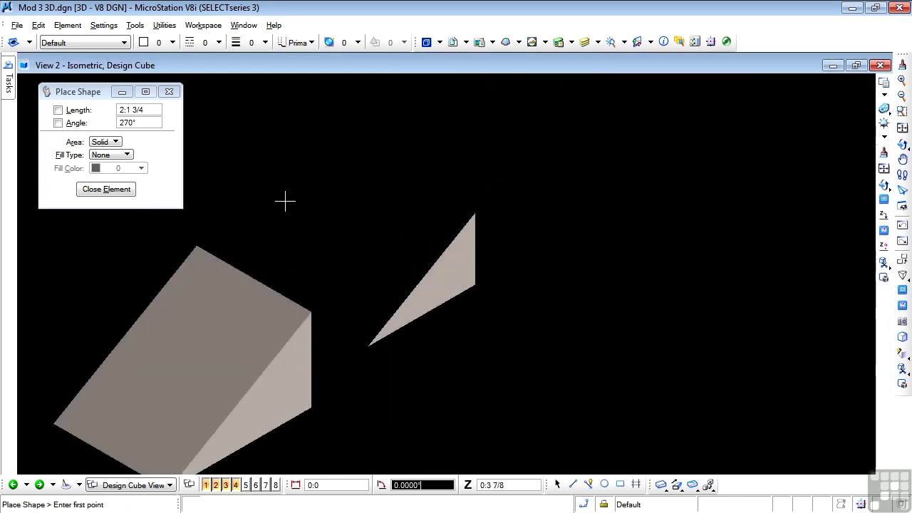
left_click(557, 484)
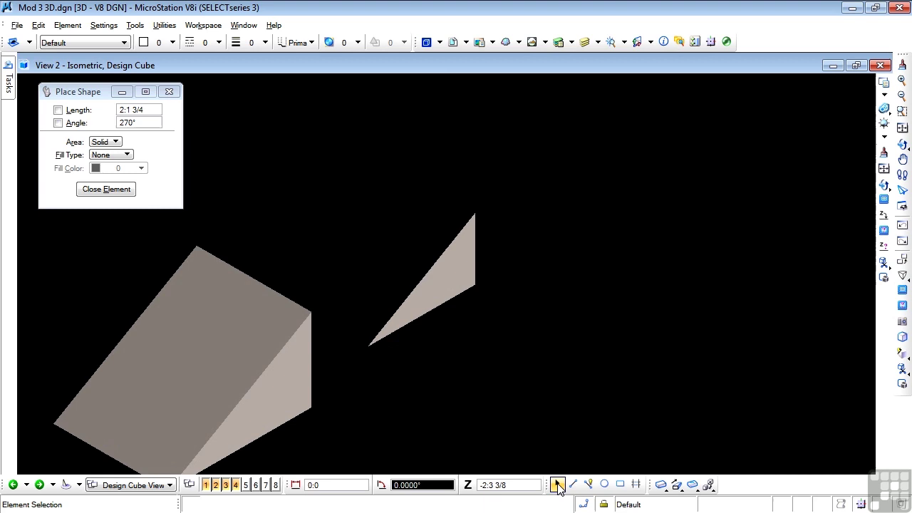
left_click_drag(463, 299, 592, 306)
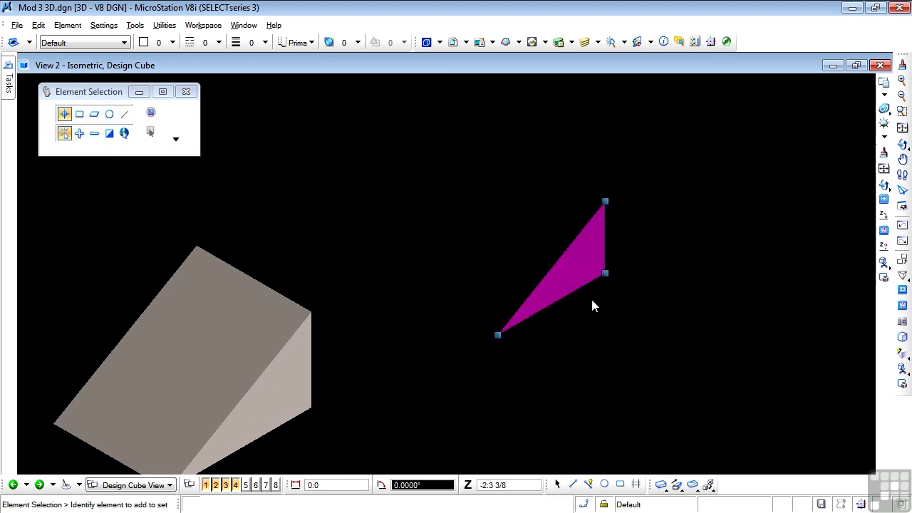
scroll(656, 260, "up", 1)
scroll(658, 259, "up", 1)
scroll(648, 274, "down", 2)
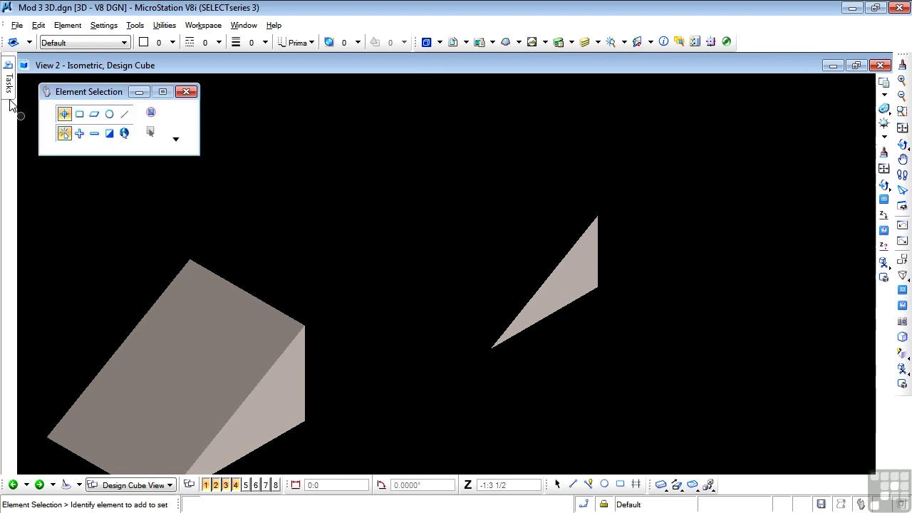
Step: Start a filled shape at the triangle's lower corner and fix its first flat edge
mouse_move(4, 92)
left_click(45, 294)
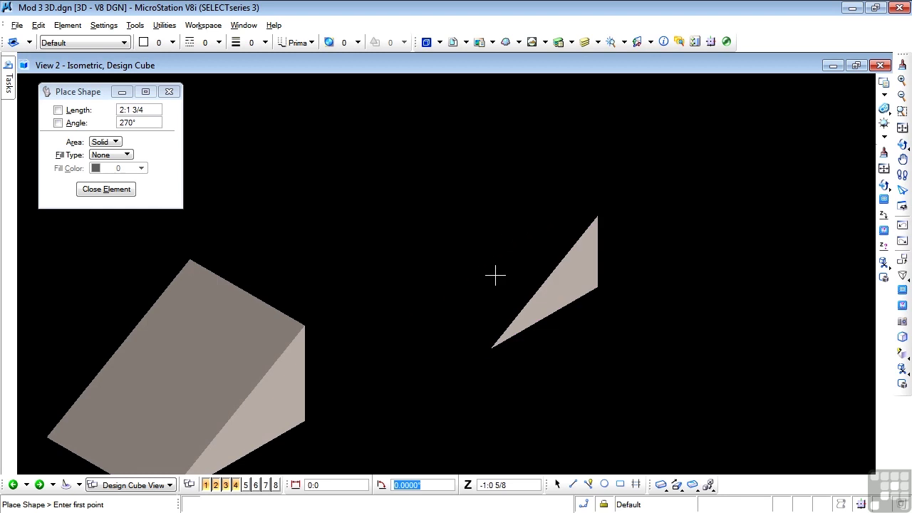
left_click(489, 347)
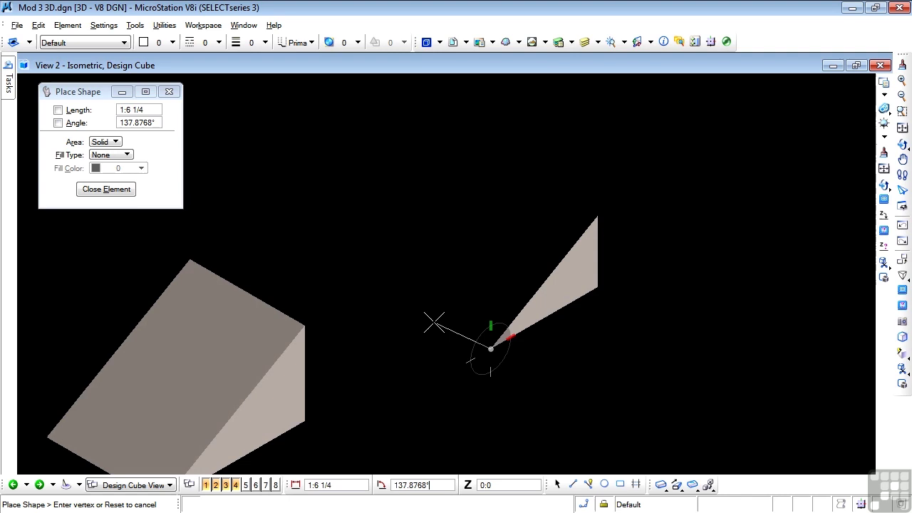
key("space")
key("space")
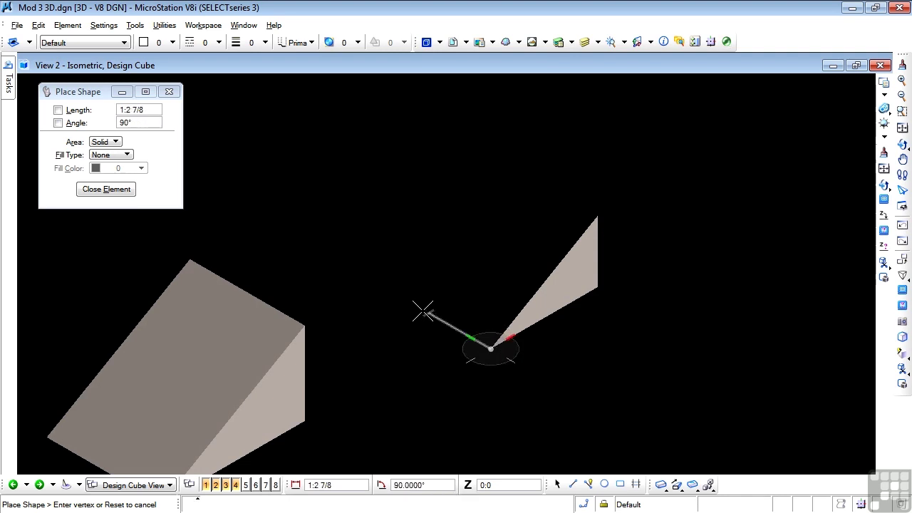
left_click(408, 302)
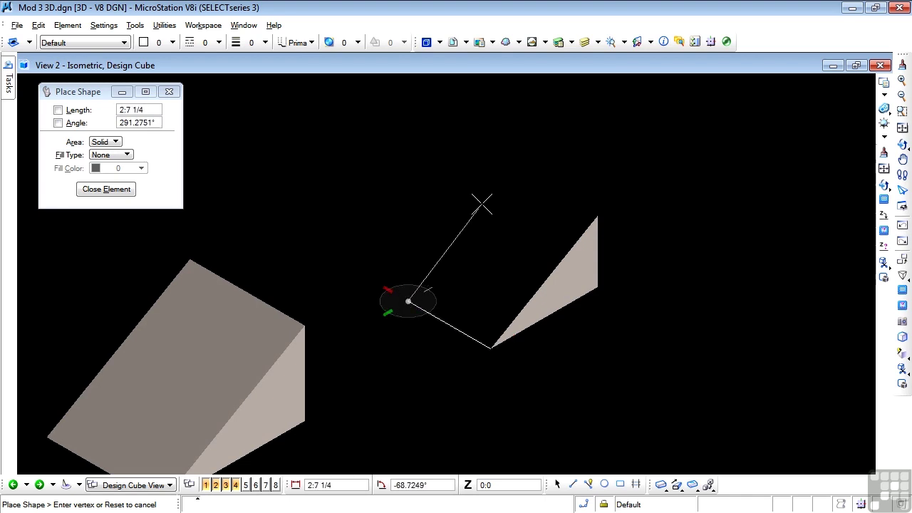
key("e")
key("e")
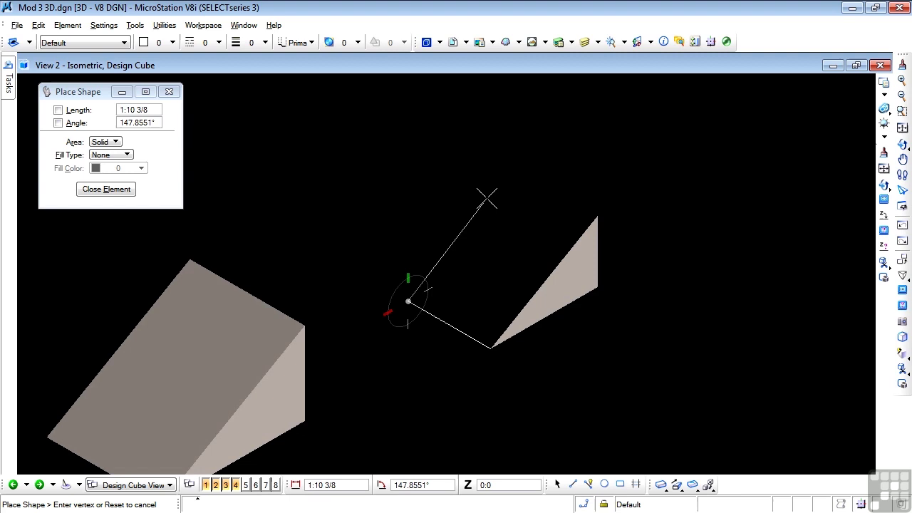
Step: Add a 150° edge, snap a corner to the triangle's top point, and close the sloped face
key("BackSpace")
key("BackSpace")
key("BackSpace")
key("BackSpace")
key("BackSpace")
key("BackSpace")
key("BackSpace")
key("BackSpace")
key("BackSpace")
type("150")
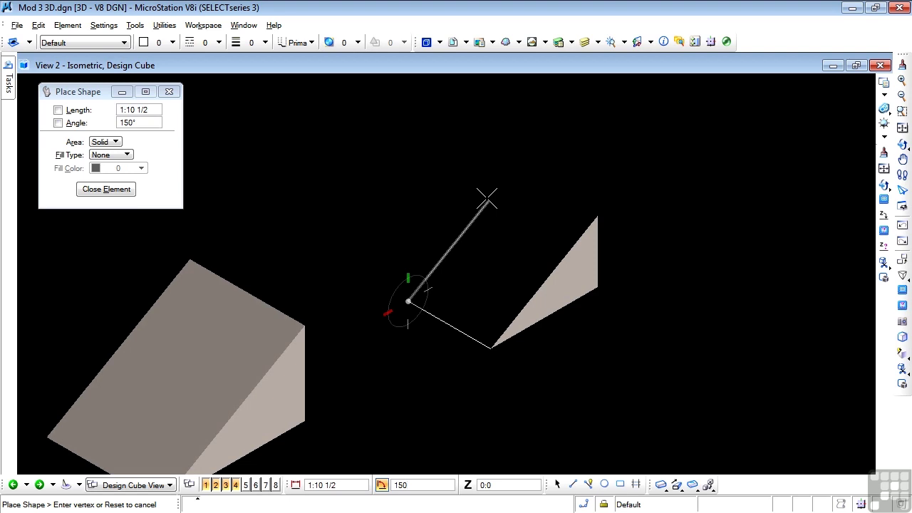
left_click(515, 168)
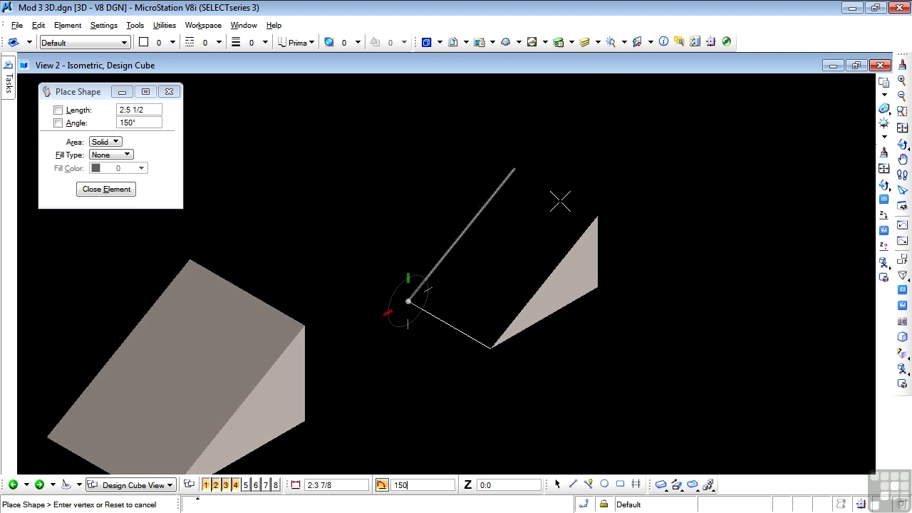
left_click(598, 213)
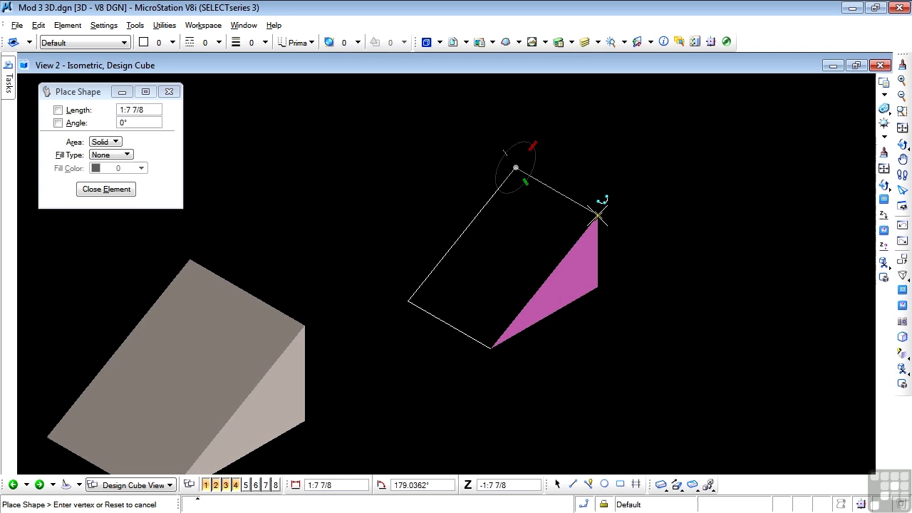
left_click(598, 213)
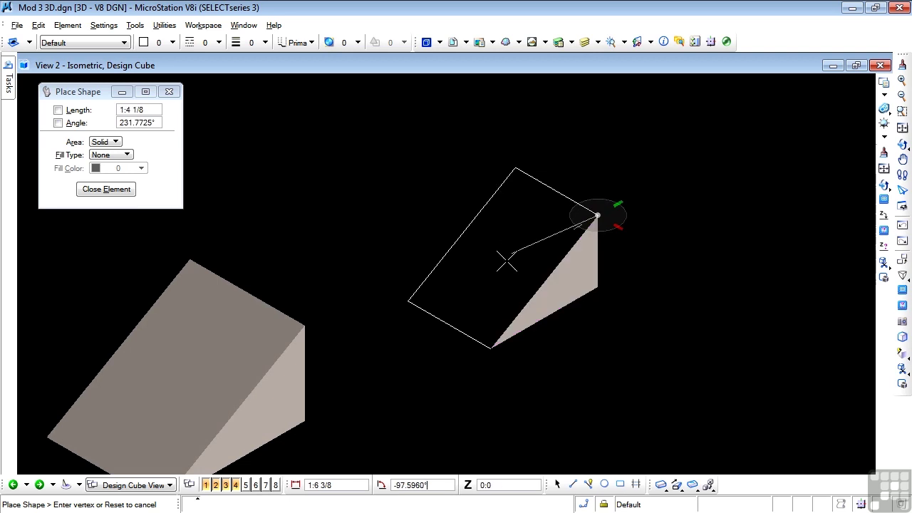
left_click(490, 347)
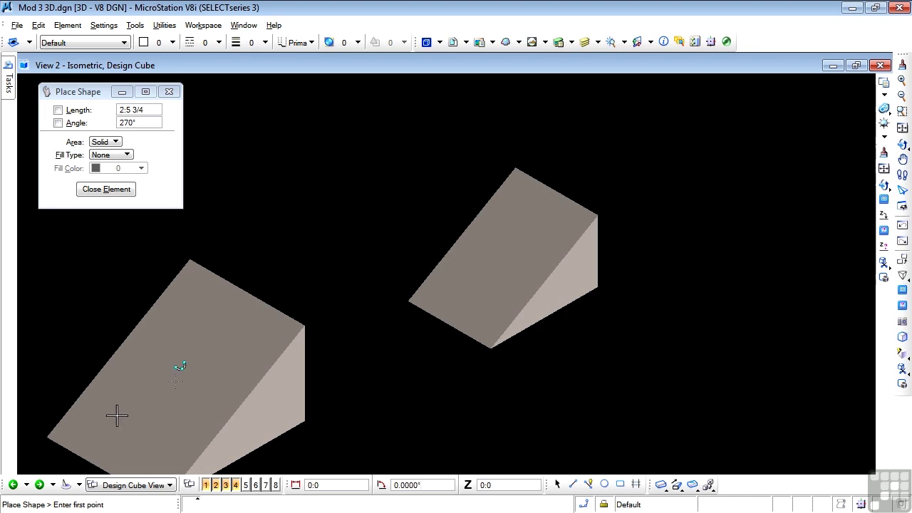
Step: Switch to the next model in the file
left_click(41, 485)
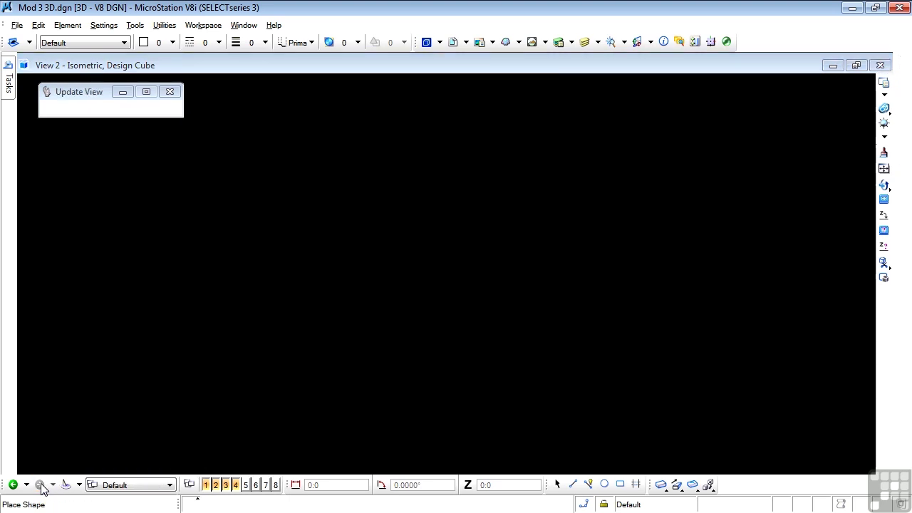